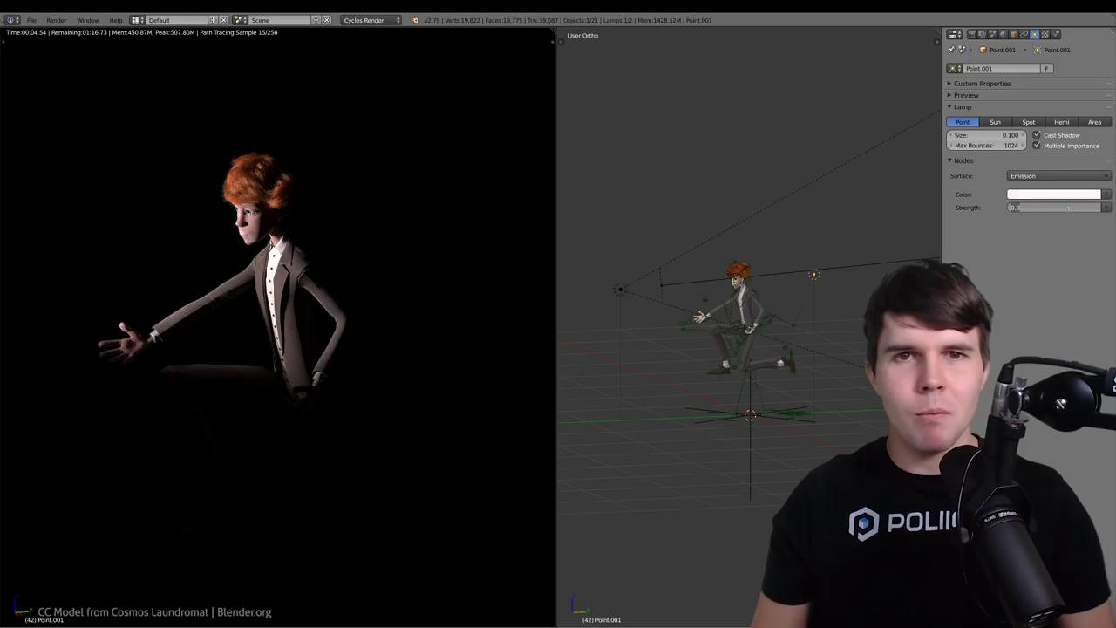
Tint the point lamp red, set its strength to 250, then recolour it light blue
{"action": "left_click", "coordinate": [1054, 194]}
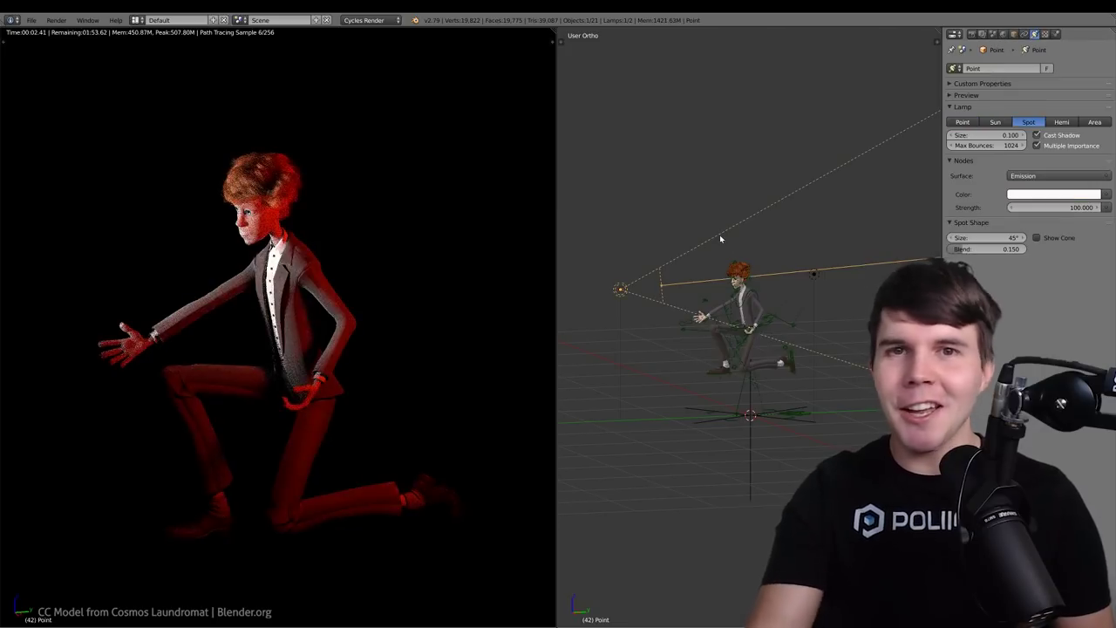
{"action": "type", "text": "250"}
{"action": "key", "text": "Return"}
{"action": "left_click", "coordinate": [1053, 194]}
{"action": "left_click", "coordinate": [1053, 69]}
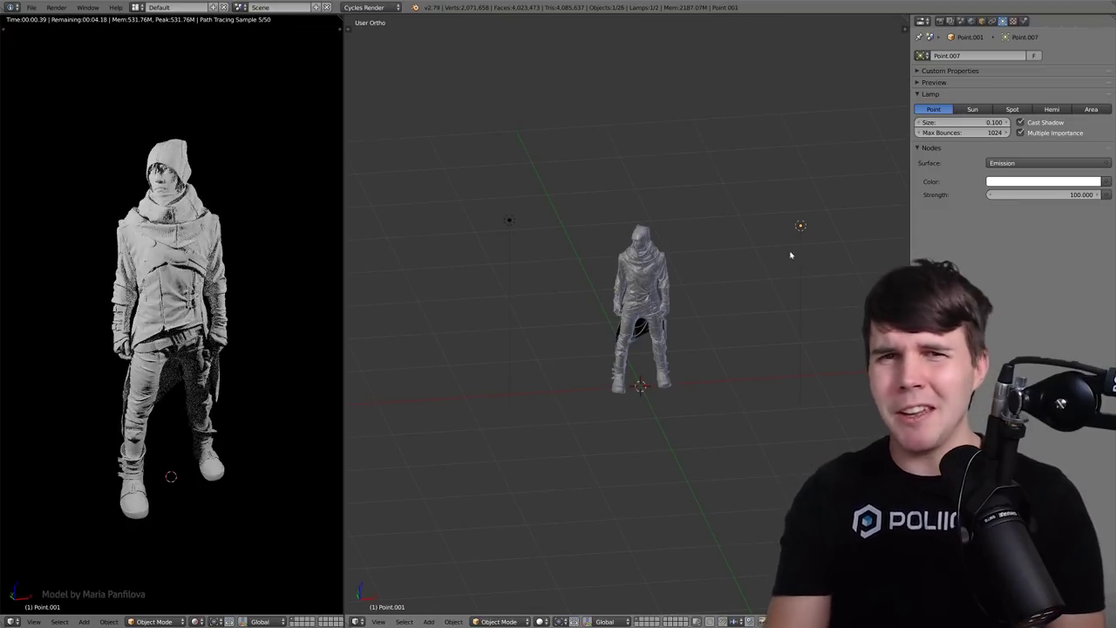
Lower the Point.001 lamp's strength from 100 to 4.2, then select the lamp named Point
{"action": "middle_click_drag", "start_coordinate": [791, 254], "coordinate": [1052, 204]}
{"action": "key", "text": "BackSpace"}
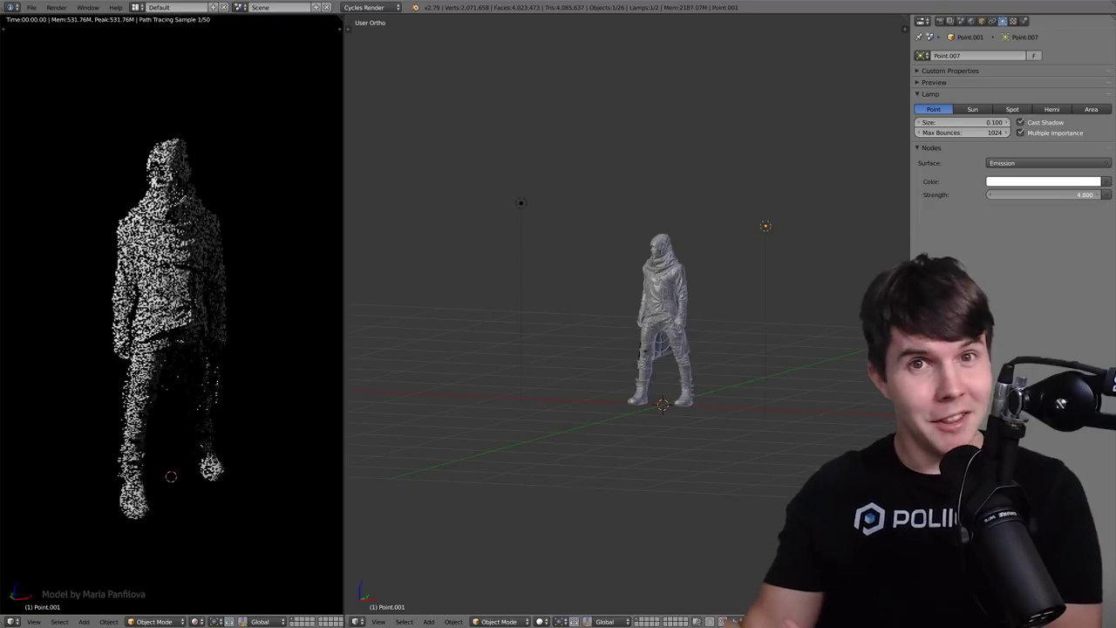
{"action": "left_click_drag", "start_coordinate": [1046, 195], "coordinate": [1038, 195]}
{"action": "middle_click_drag", "start_coordinate": [491, 309], "coordinate": [541, 311]}
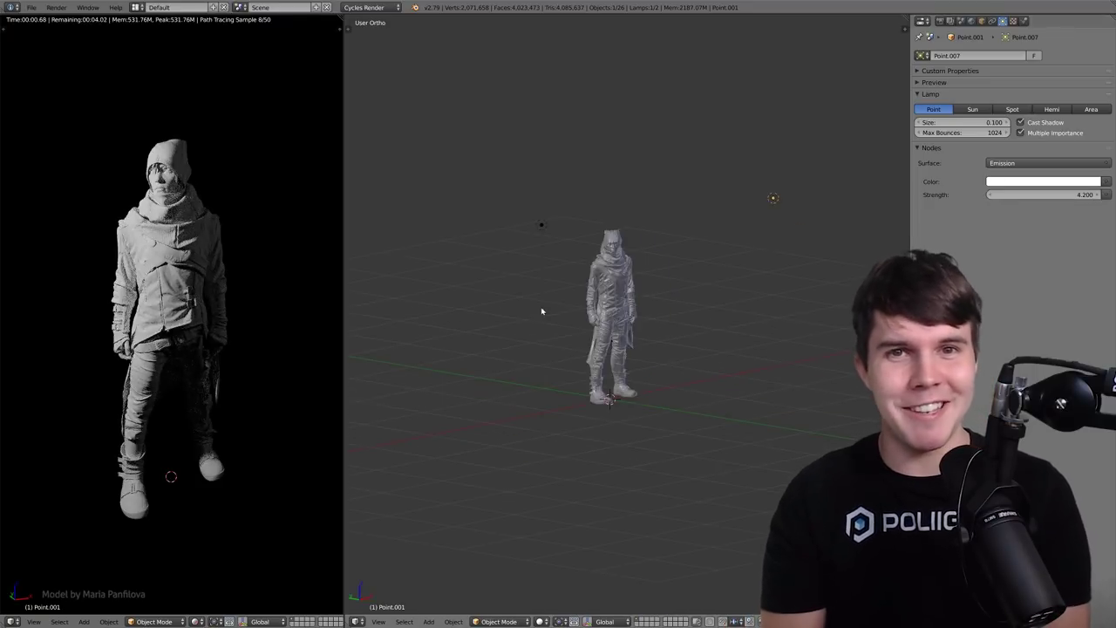
{"action": "right_click", "coordinate": [542, 226]}
{"action": "middle_click_drag", "start_coordinate": [566, 244], "coordinate": [529, 266]}
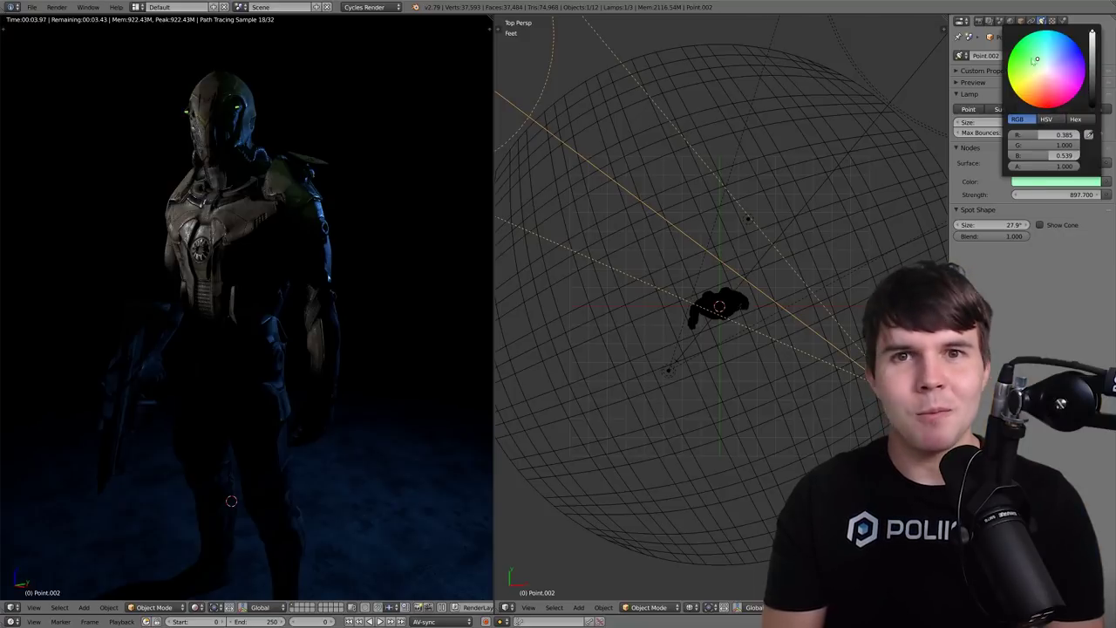
Set the spot lamp's strength to 1000, then select lamp Point.002
{"action": "right_click", "coordinate": [669, 369]}
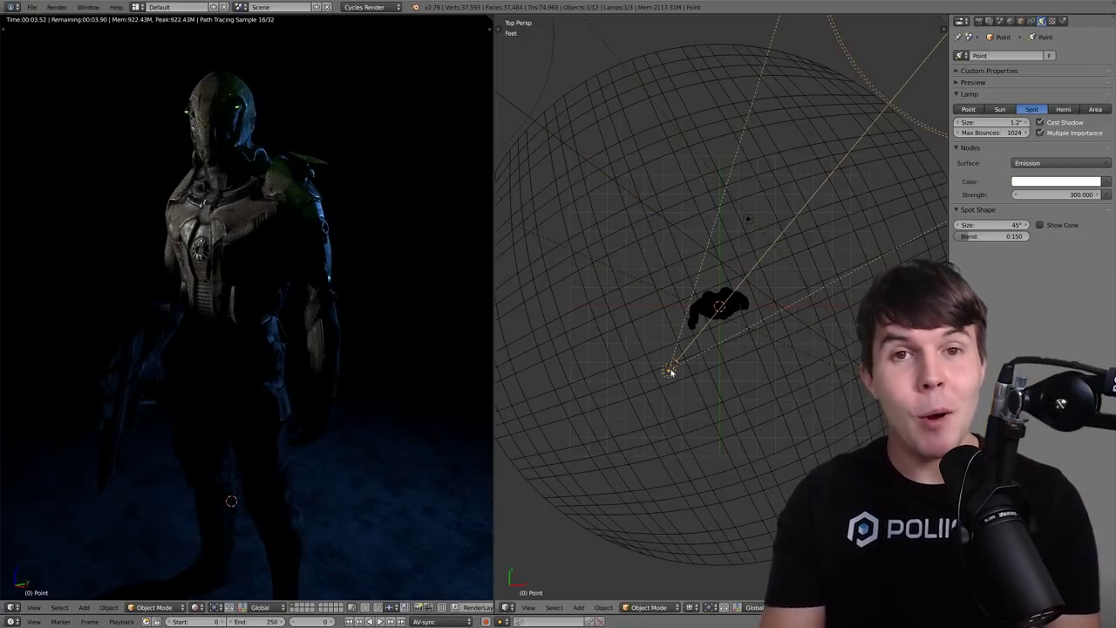
{"action": "type", "text": "1000"}
{"action": "key", "text": "Return"}
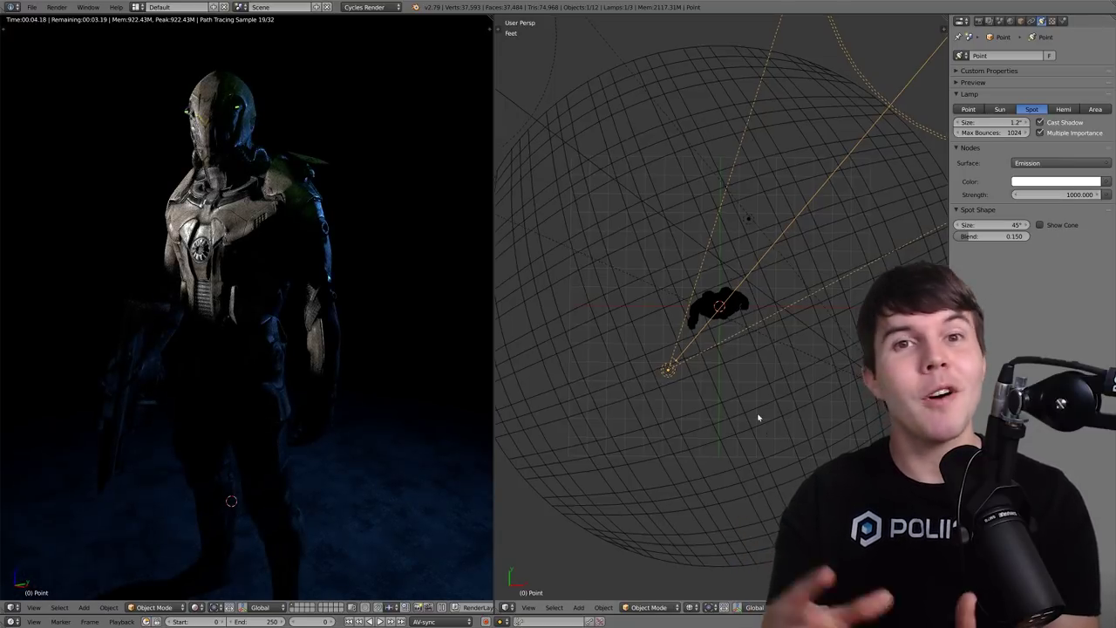
{"action": "middle_click_drag", "start_coordinate": [755, 416], "coordinate": [802, 233]}
{"action": "right_click", "coordinate": [787, 212]}
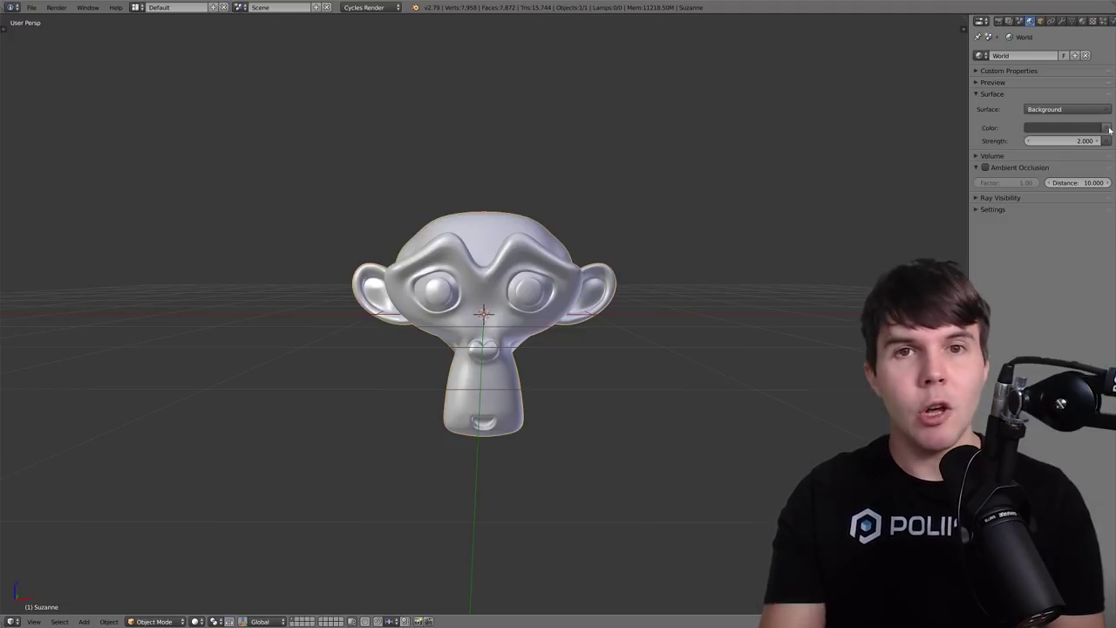
Set the world colour to an Environment Texture with a studio HDR and preview Suzanne rendered
{"action": "left_click", "coordinate": [1037, 128]}
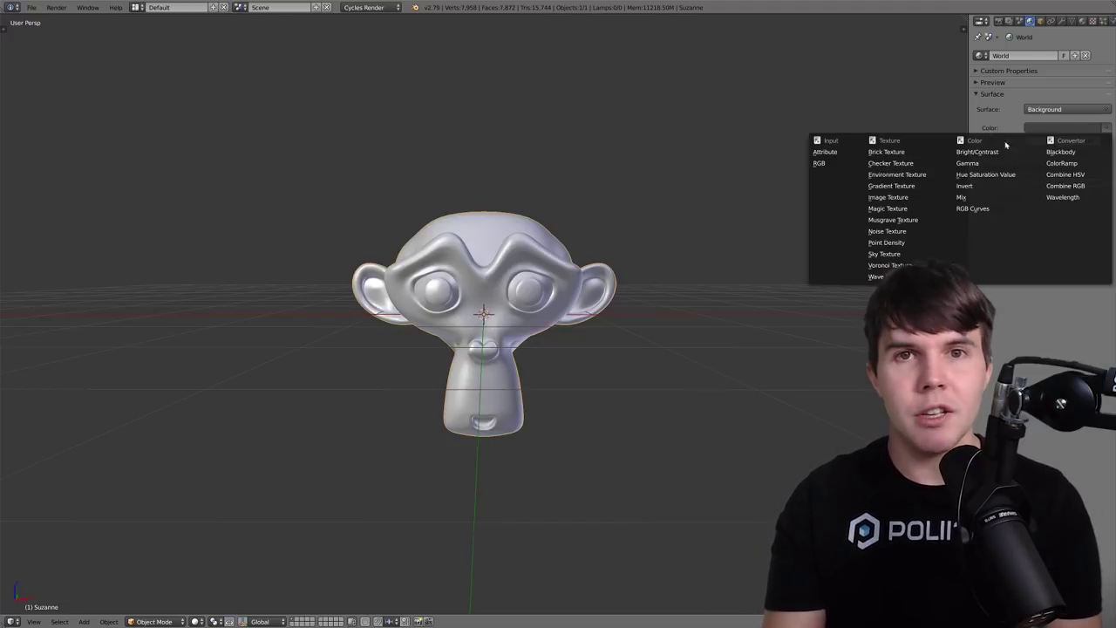
{"action": "left_click", "coordinate": [923, 175]}
{"action": "left_click", "coordinate": [1031, 140]}
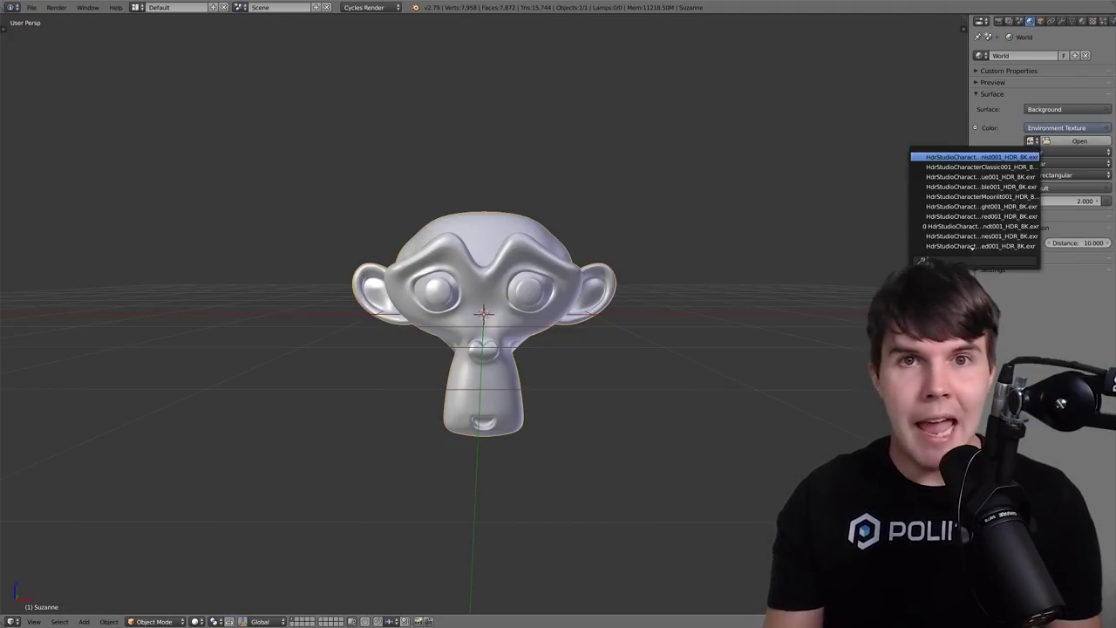
{"action": "left_click", "coordinate": [972, 246]}
{"action": "key", "text": "shift+z"}
{"action": "middle_click_drag", "start_coordinate": [797, 364], "coordinate": [614, 366]}
Swap through several HdrStudio environment images, ending on one that tints Suzanne blue
{"action": "left_click", "coordinate": [1032, 140]}
{"action": "left_click", "coordinate": [981, 177]}
{"action": "left_click", "coordinate": [1031, 140]}
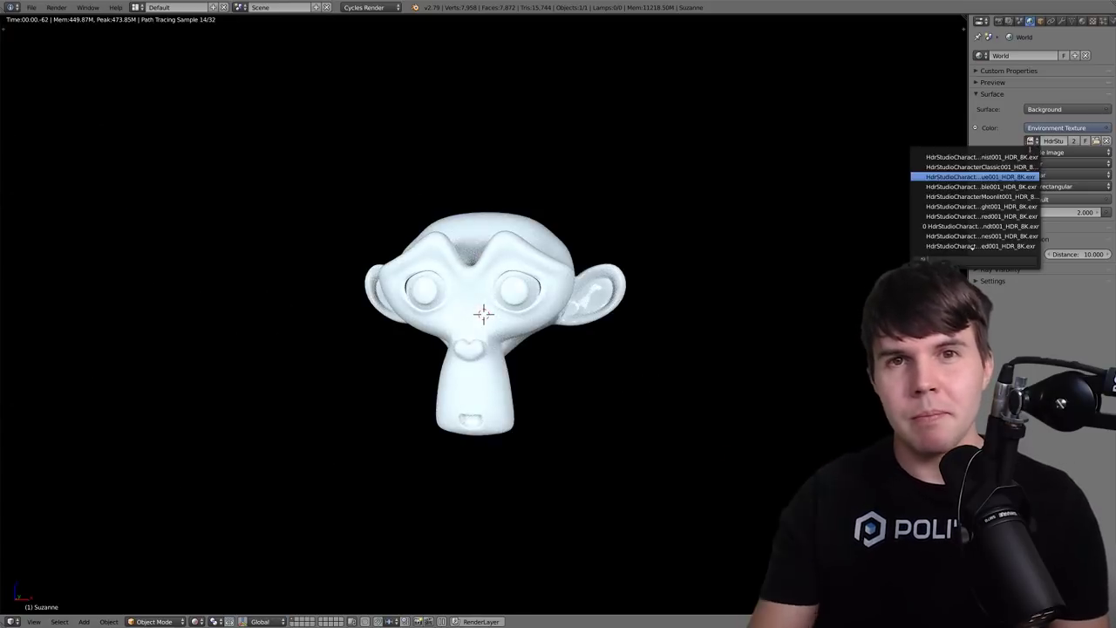
{"action": "left_click", "coordinate": [981, 187]}
{"action": "left_click", "coordinate": [1031, 140]}
{"action": "left_click", "coordinate": [973, 246]}
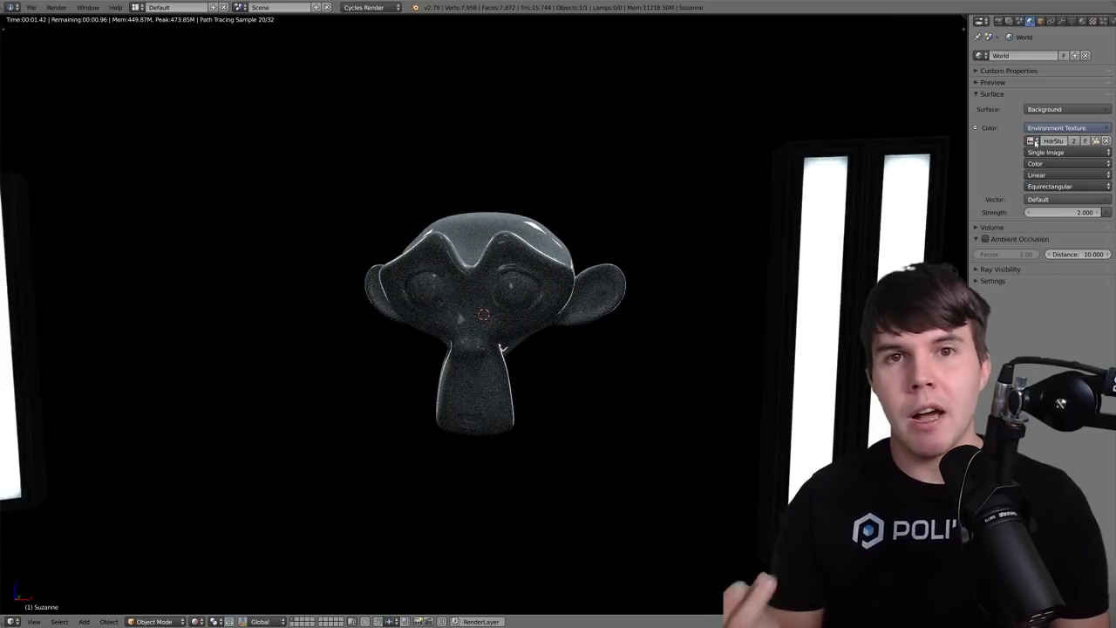
{"action": "left_click", "coordinate": [1031, 140]}
{"action": "left_click", "coordinate": [1005, 207]}
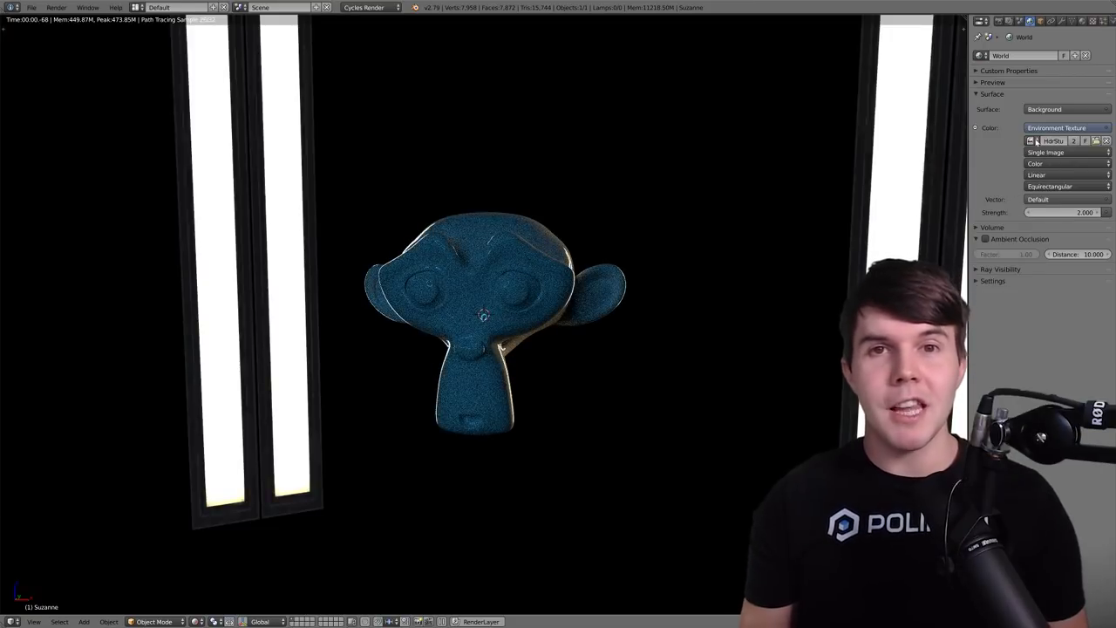
{"action": "left_click", "coordinate": [1031, 141]}
{"action": "left_click", "coordinate": [981, 216]}
{"action": "left_click", "coordinate": [1032, 141]}
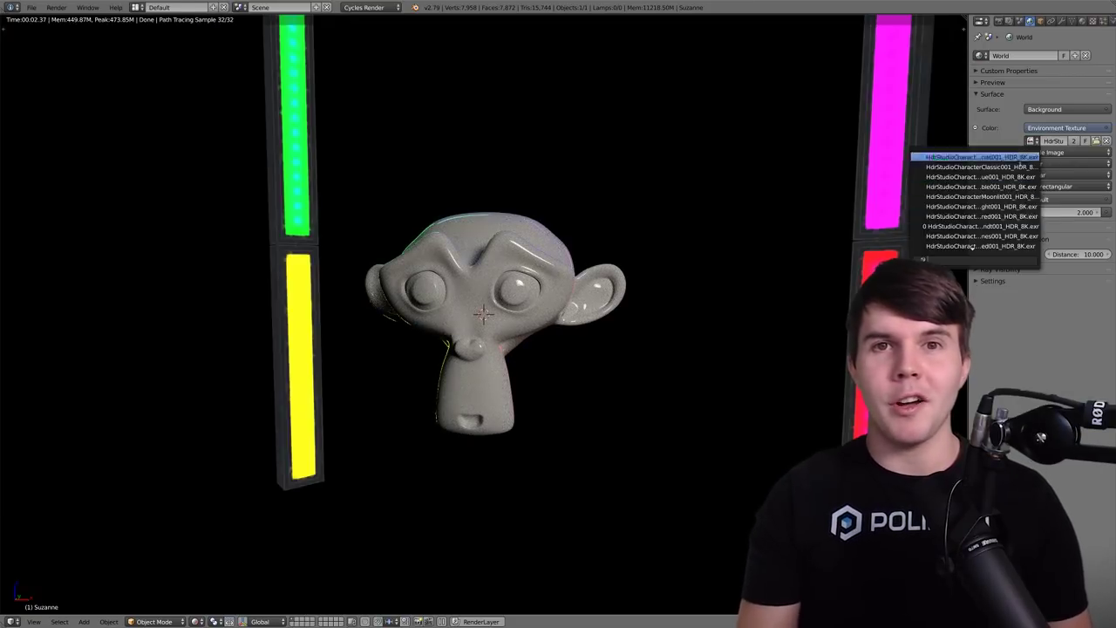
{"action": "left_click", "coordinate": [981, 216]}
{"action": "left_click", "coordinate": [1032, 140]}
{"action": "left_click", "coordinate": [981, 235]}
Try more studio HDRs, including MysteryWindow, and settle on the NightStyx HDR
{"action": "left_click", "coordinate": [1032, 140]}
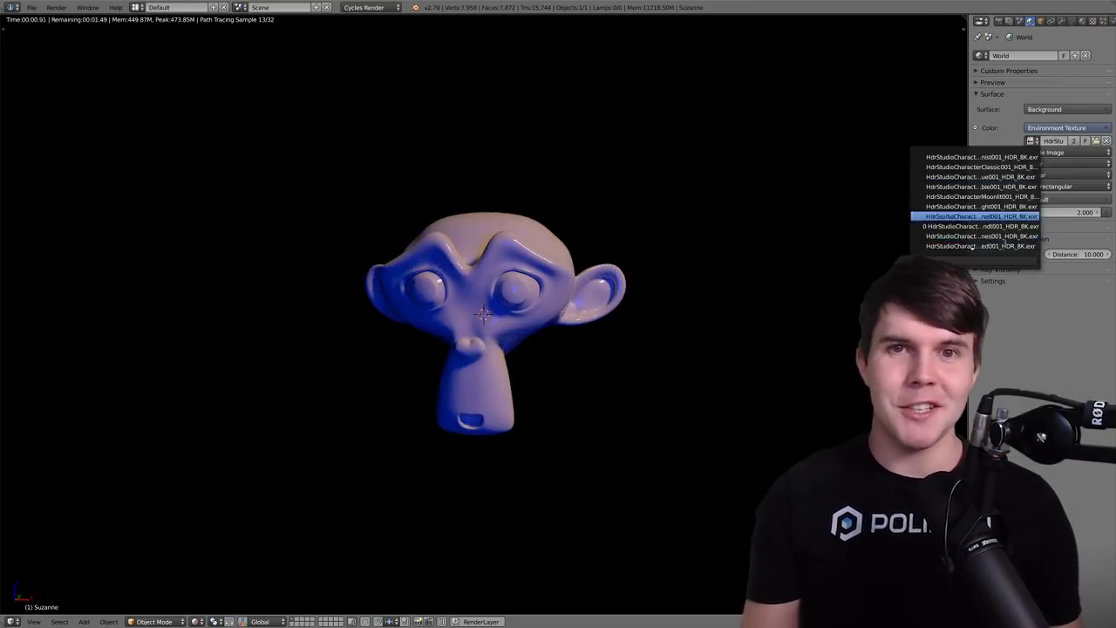
{"action": "left_click", "coordinate": [972, 247]}
{"action": "left_click", "coordinate": [1032, 141]}
{"action": "left_click", "coordinate": [973, 246]}
{"action": "left_click", "coordinate": [1032, 140]}
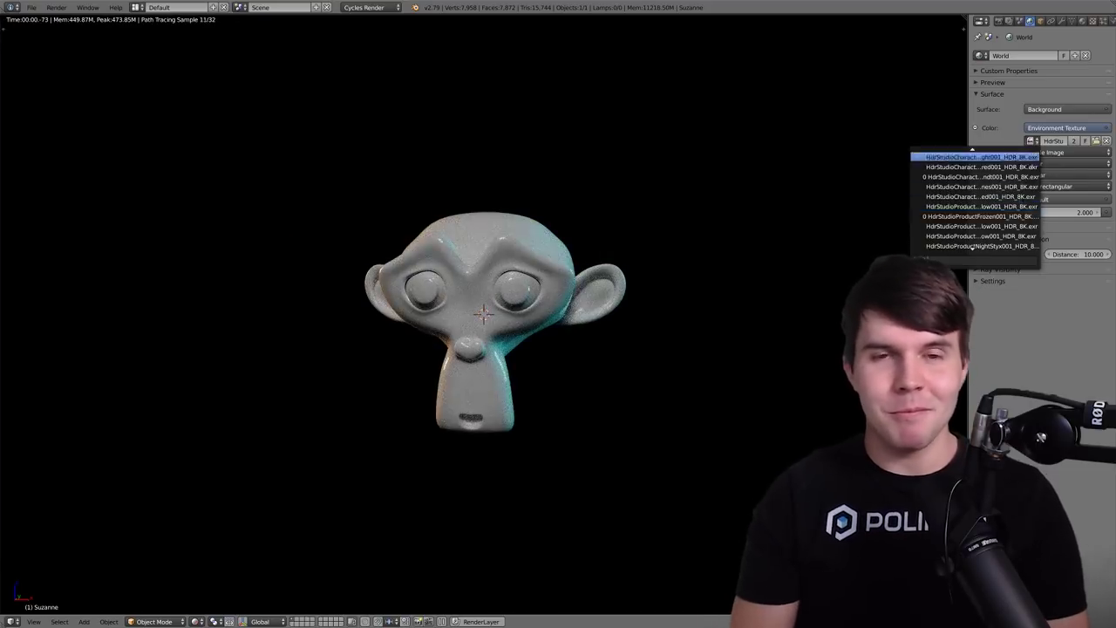
{"action": "left_click", "coordinate": [973, 247]}
{"action": "left_click", "coordinate": [1031, 141]}
{"action": "left_click", "coordinate": [1027, 171]}
{"action": "left_click", "coordinate": [1032, 140]}
{"action": "left_click", "coordinate": [1027, 171]}
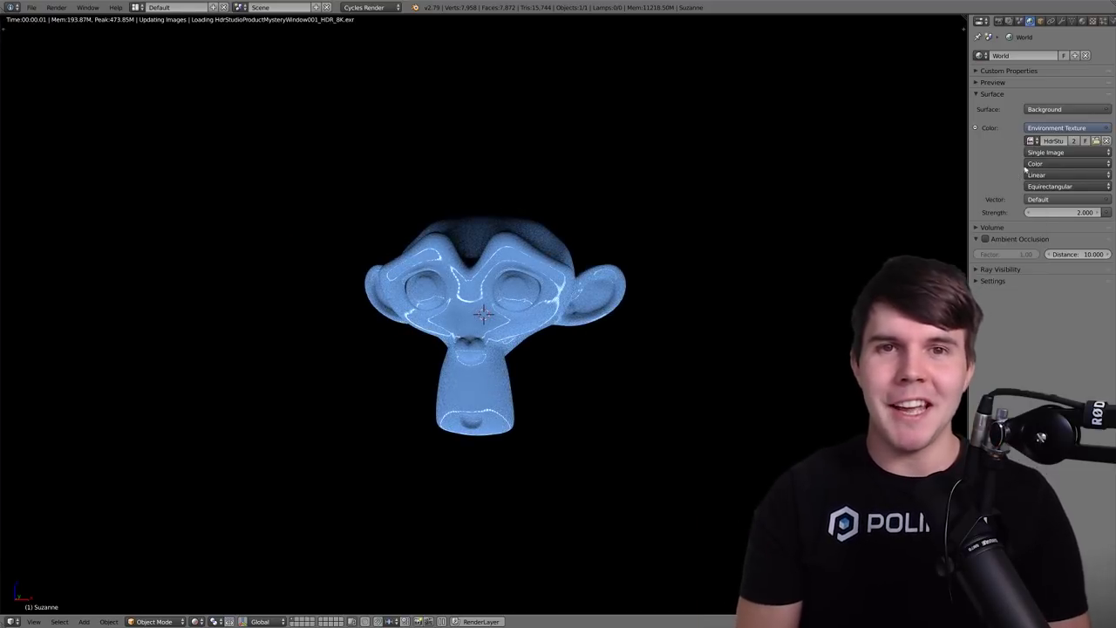
{"action": "left_click", "coordinate": [1032, 140]}
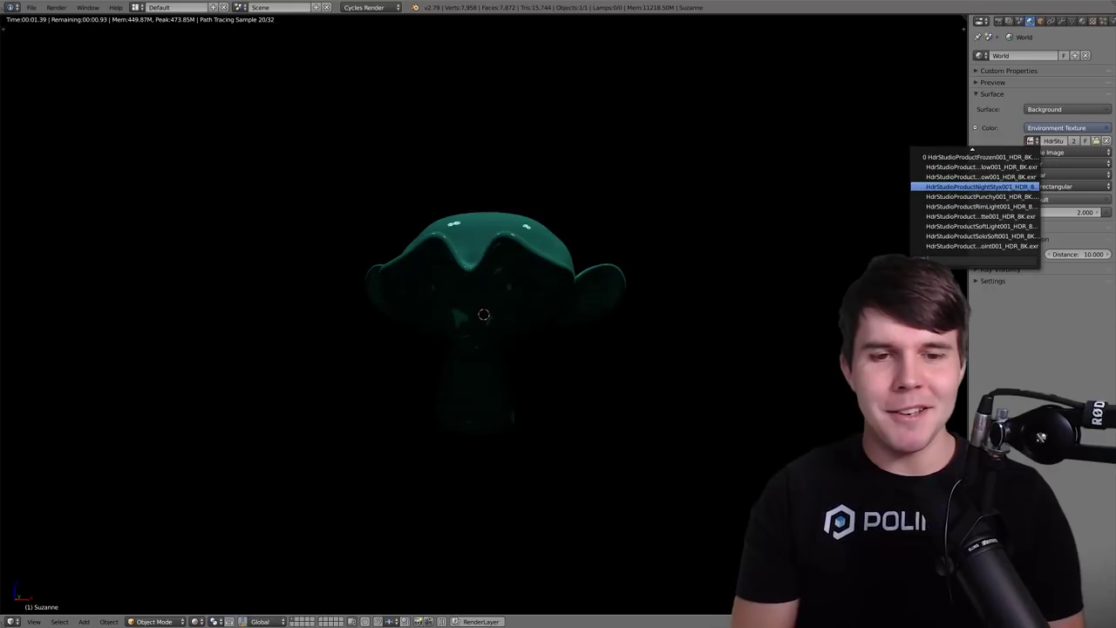
{"action": "left_click", "coordinate": [972, 186]}
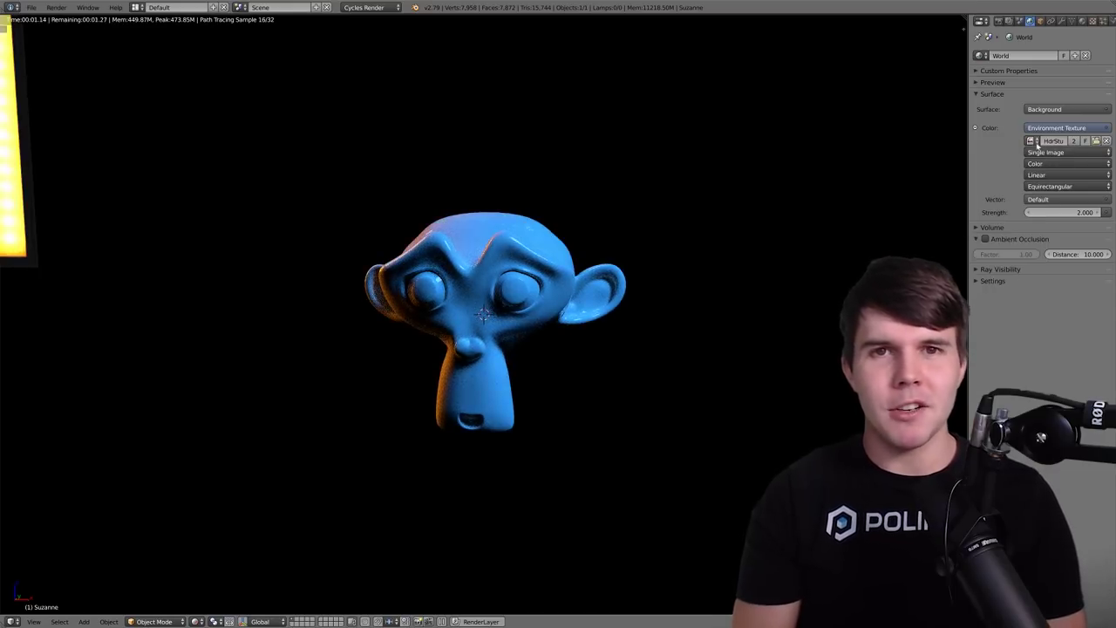
{"action": "mouse_move", "coordinate": [558, 349]}
{"action": "middle_mouse_down"}
{"action": "mouse_move", "coordinate": [628, 349]}
{"action": "mouse_move", "coordinate": [515, 349]}
{"action": "mouse_move", "coordinate": [567, 349]}
{"action": "middle_mouse_up"}
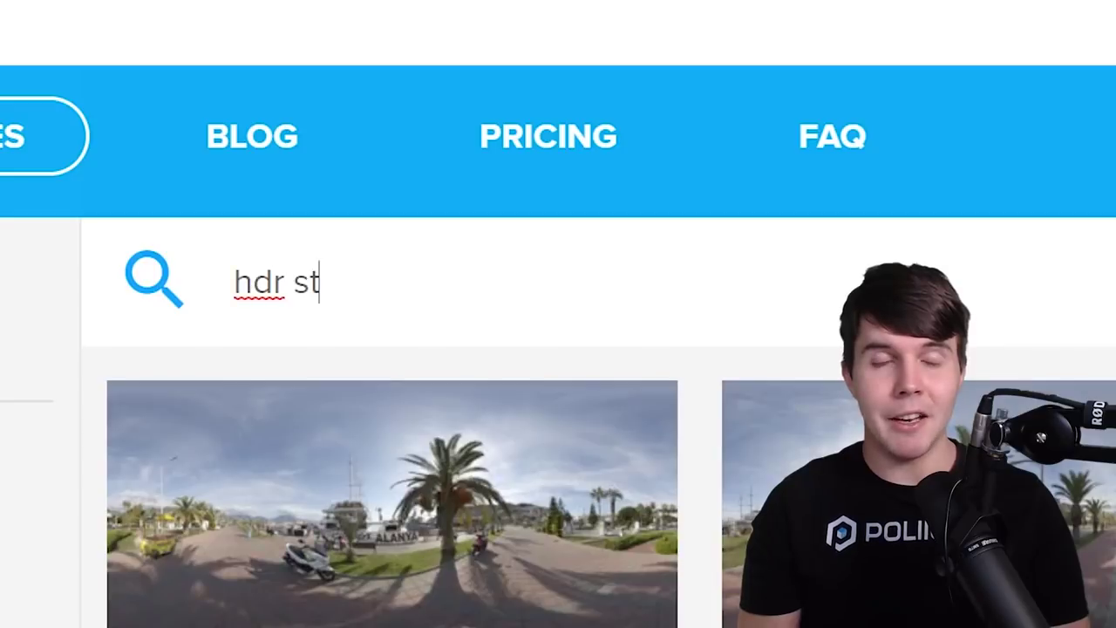
Search Poliigon for 'hdr studio' and scroll down through the results
{"action": "type", "text": "udio"}
{"action": "key", "text": "Return"}
{"action": "scroll", "coordinate": [648, 348], "scroll_direction": "down", "scroll_amount": 3}
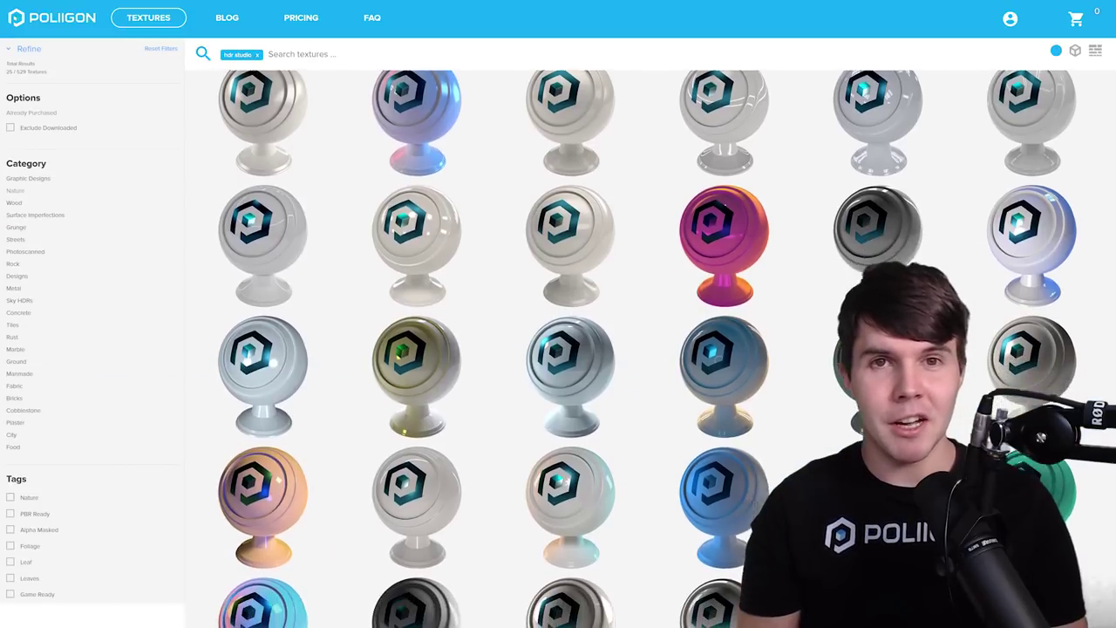
{"action": "scroll", "coordinate": [648, 349], "scroll_direction": "down", "scroll_amount": 3}
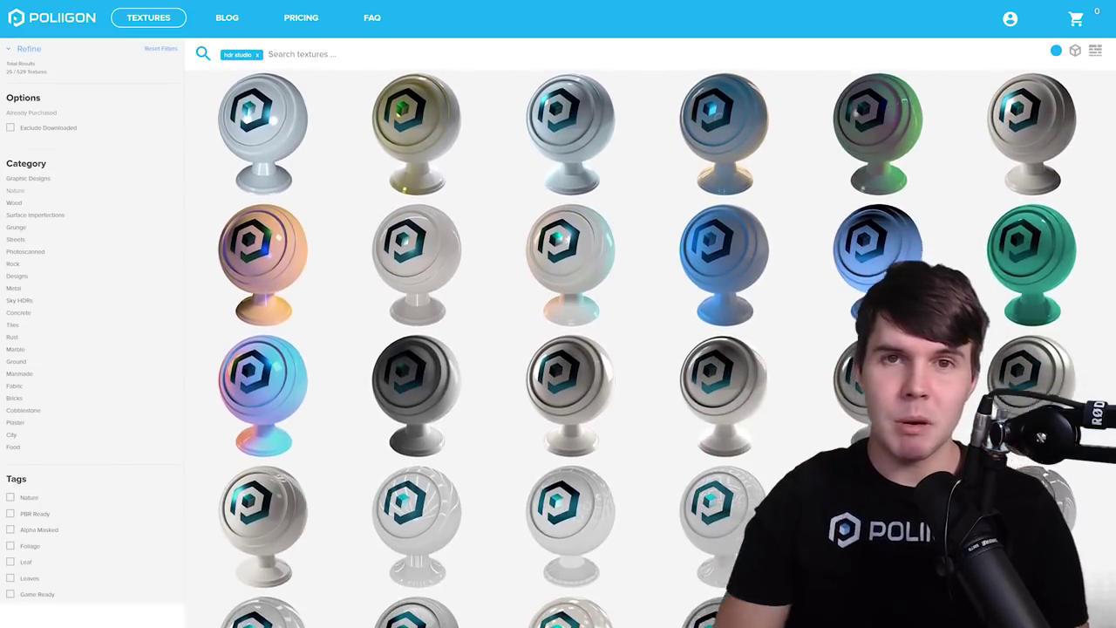